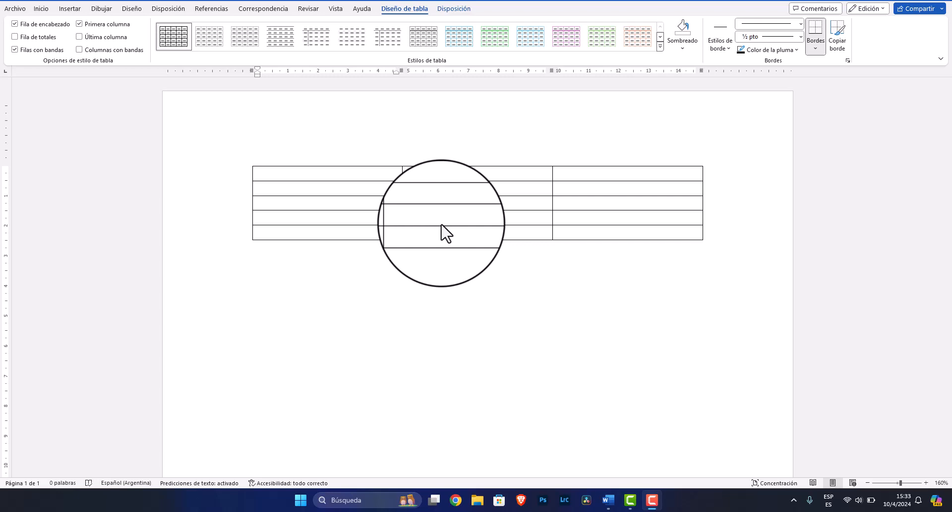
Shade the table's top-left cell green
{"action": "left_click", "coordinate": [312, 170]}
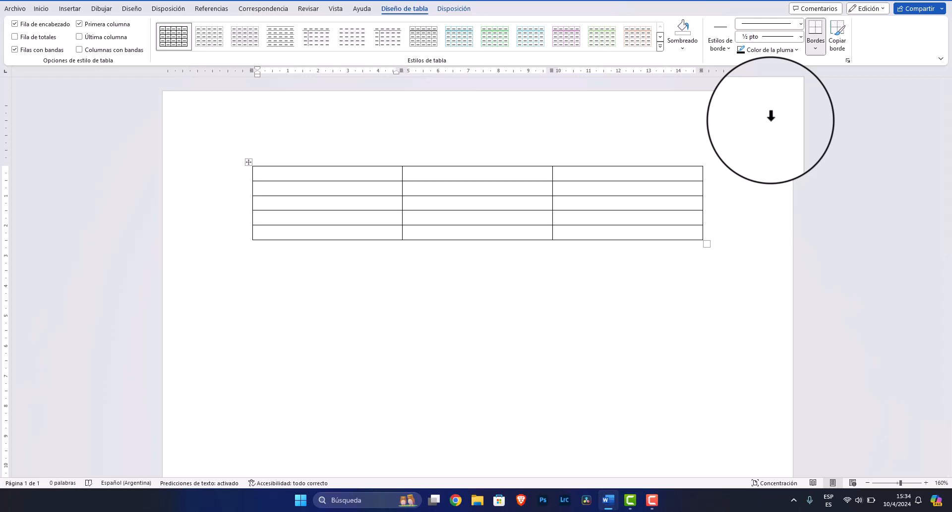
{"action": "left_click", "coordinate": [682, 49]}
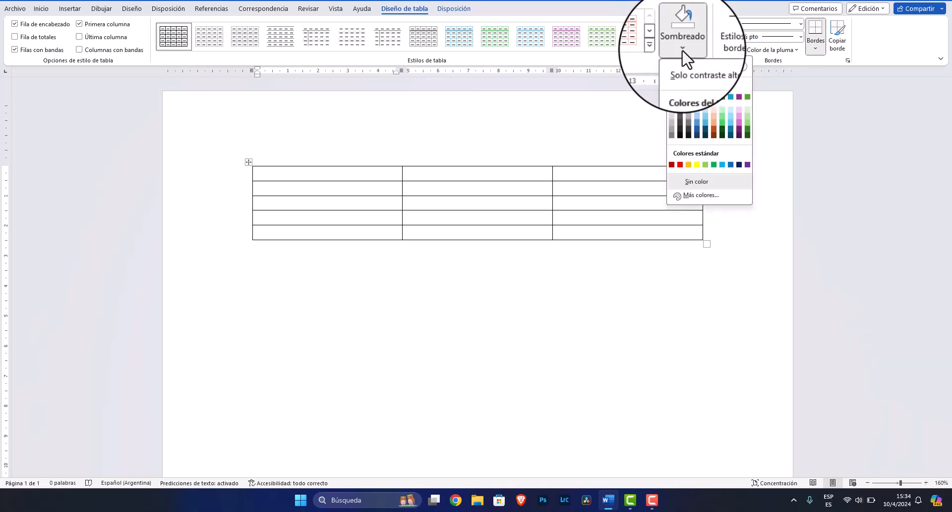
{"action": "left_click", "coordinate": [720, 122]}
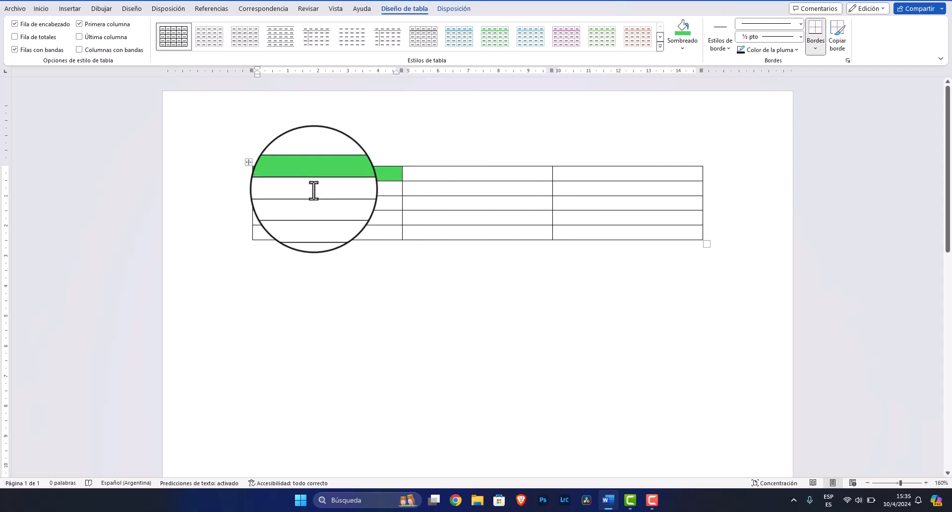
Select the table's second row and shade it pink
{"action": "left_click_drag", "start_coordinate": [329, 188], "coordinate": [577, 193]}
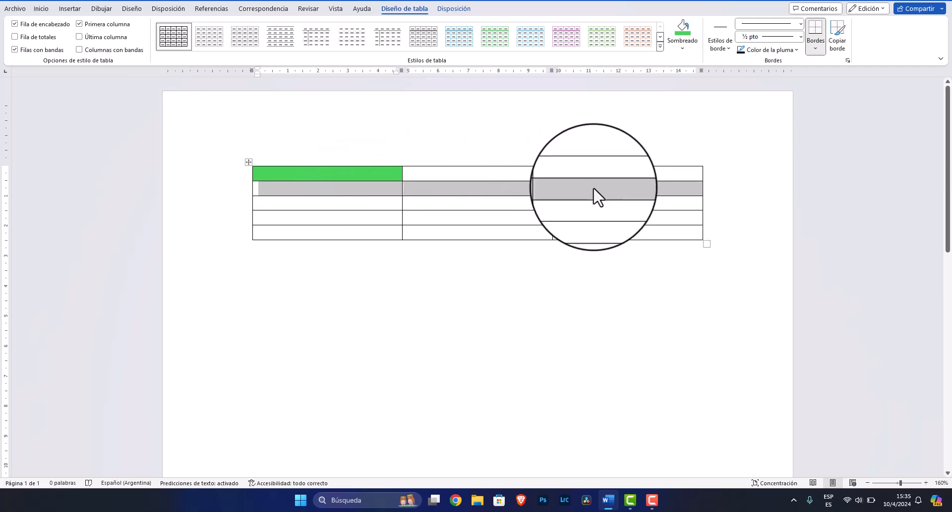
{"action": "left_click", "coordinate": [682, 48]}
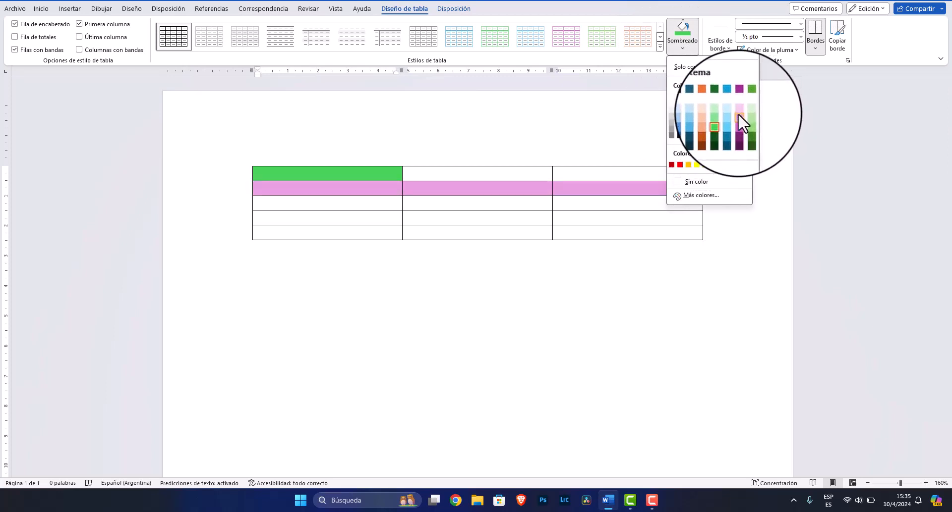
{"action": "left_click", "coordinate": [738, 114]}
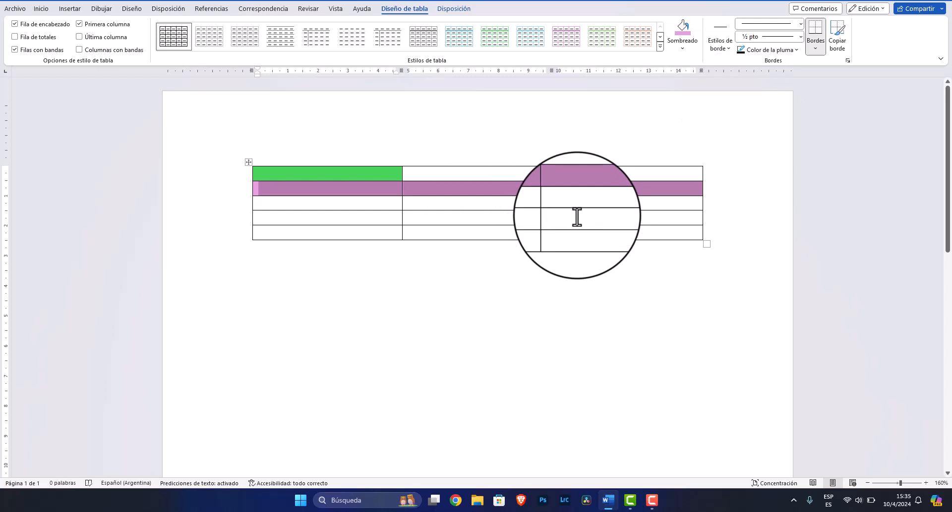
Shade the first cell of the third row with a custom light blue, #92E0F2
{"action": "left_click", "coordinate": [335, 203]}
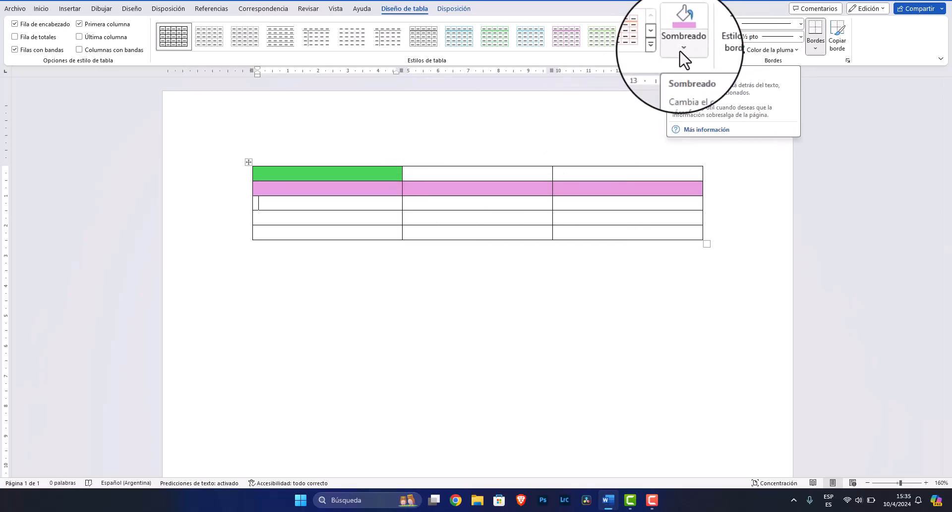
{"action": "left_click", "coordinate": [683, 48]}
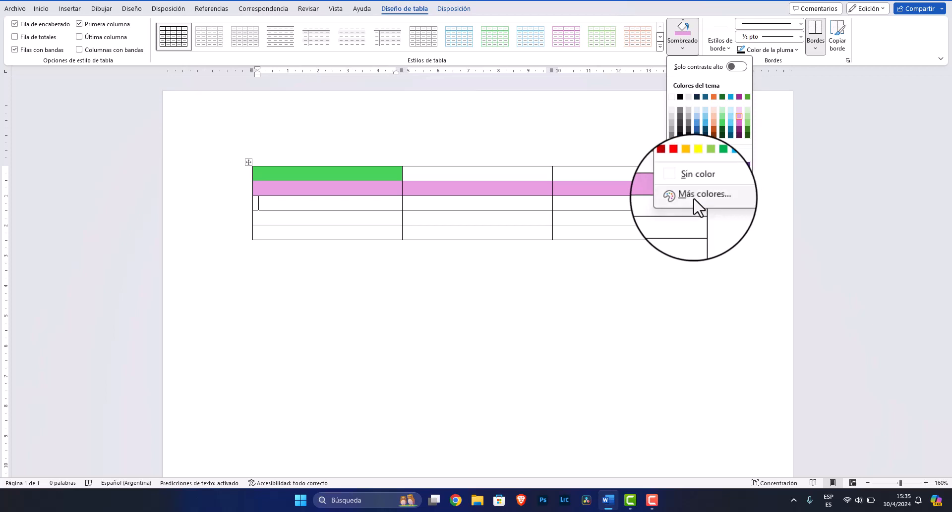
{"action": "left_click", "coordinate": [694, 198]}
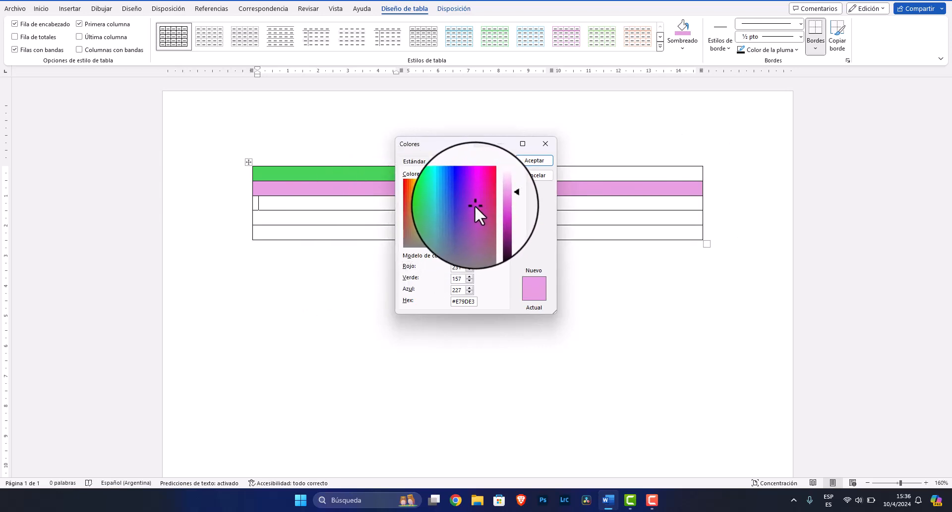
{"action": "left_click", "coordinate": [455, 217]}
{"action": "mouse_move", "coordinate": [455, 217]}
{"action": "left_mouse_down"}
{"action": "mouse_move", "coordinate": [425, 198]}
{"action": "mouse_move", "coordinate": [413, 204]}
{"action": "mouse_move", "coordinate": [429, 219]}
{"action": "mouse_move", "coordinate": [463, 201]}
{"action": "mouse_move", "coordinate": [452, 209]}
{"action": "left_mouse_up"}
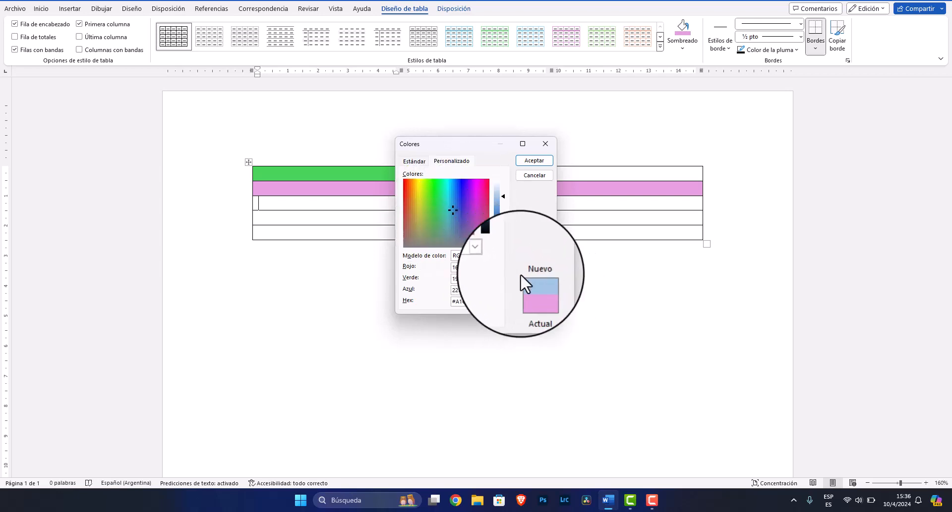
{"action": "mouse_move", "coordinate": [453, 207]}
{"action": "left_mouse_down"}
{"action": "mouse_move", "coordinate": [427, 222]}
{"action": "mouse_move", "coordinate": [422, 204]}
{"action": "mouse_move", "coordinate": [474, 205]}
{"action": "mouse_move", "coordinate": [448, 219]}
{"action": "mouse_move", "coordinate": [414, 193]}
{"action": "mouse_move", "coordinate": [411, 207]}
{"action": "mouse_move", "coordinate": [436, 237]}
{"action": "mouse_move", "coordinate": [463, 239]}
{"action": "mouse_move", "coordinate": [475, 221]}
{"action": "mouse_move", "coordinate": [448, 193]}
{"action": "left_mouse_up"}
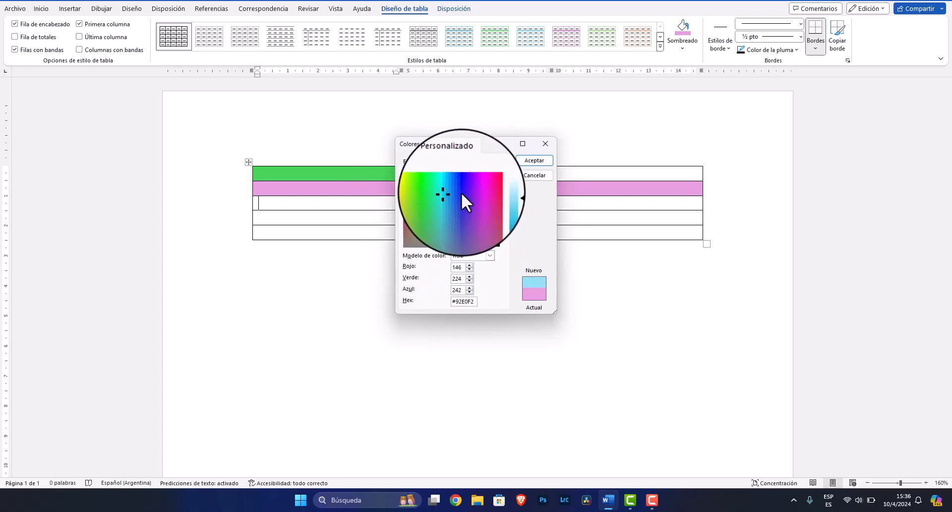
{"action": "left_click", "coordinate": [541, 163]}
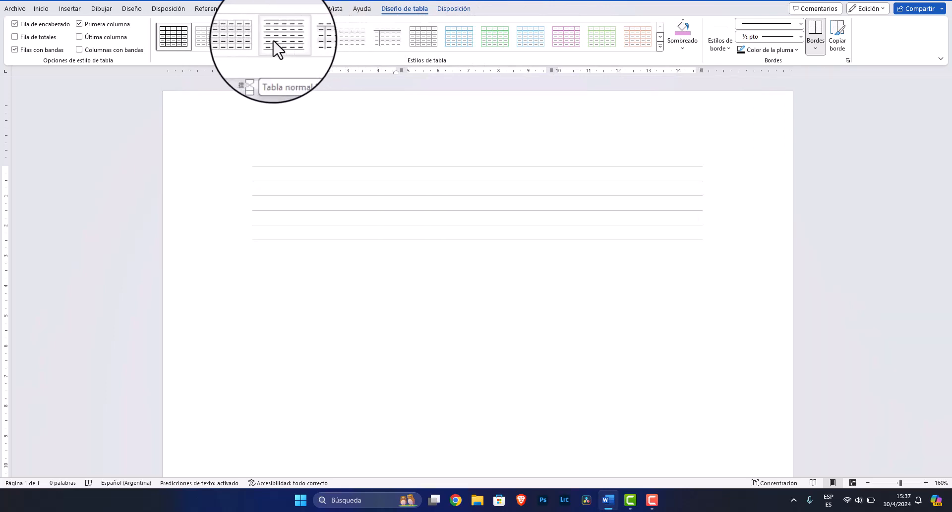
Apply the dark green list table style to the table
{"action": "left_click", "coordinate": [183, 43]}
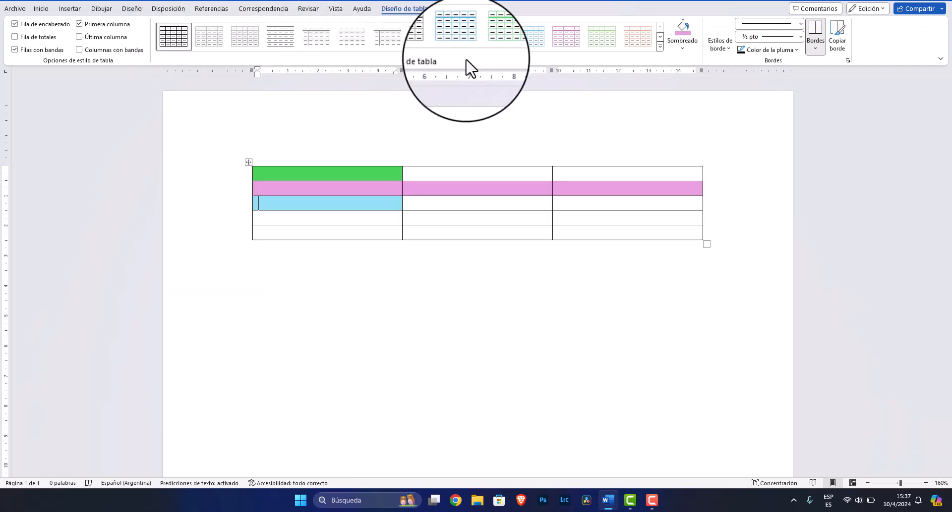
{"action": "left_click", "coordinate": [660, 47]}
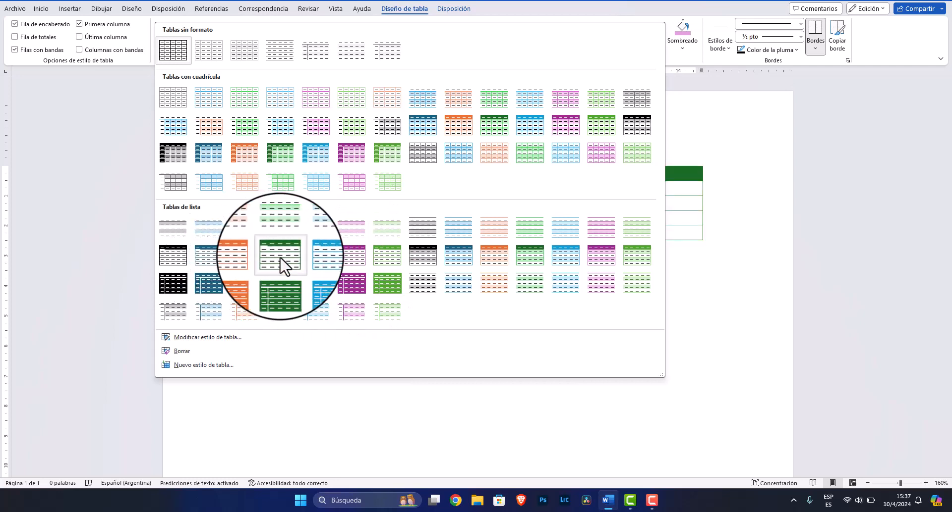
{"action": "left_click", "coordinate": [281, 258]}
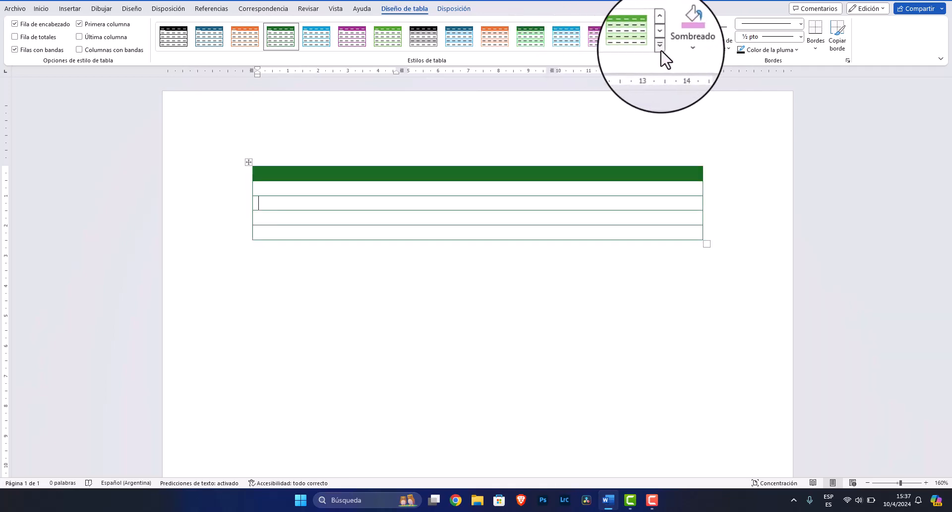
Apply the plain grid table style from the unformatted tables group
{"action": "left_click", "coordinate": [660, 46]}
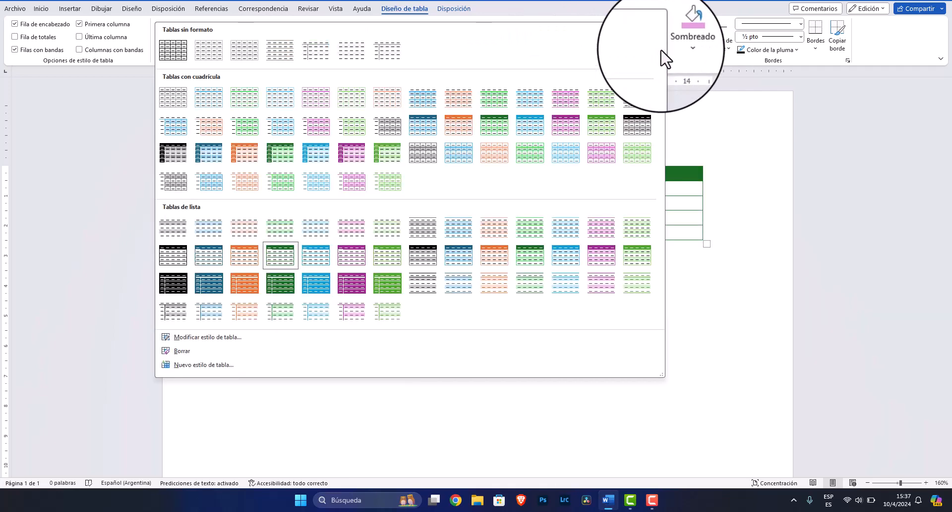
{"action": "left_click", "coordinate": [172, 52]}
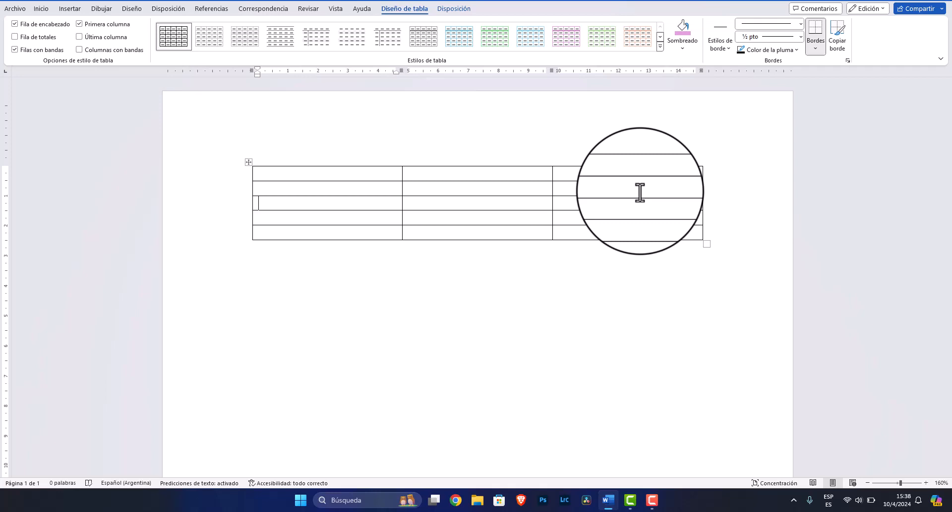
{"action": "left_click", "coordinate": [607, 172]}
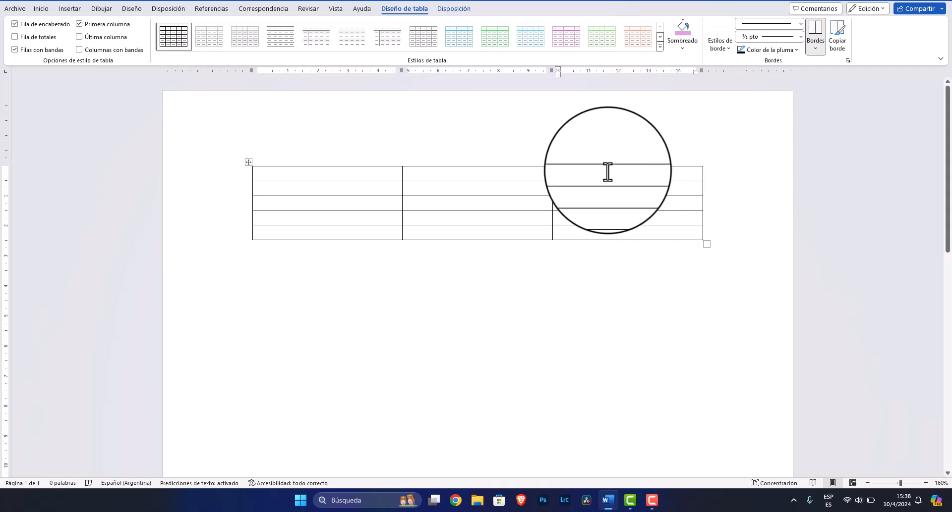
{"action": "left_click_drag", "start_coordinate": [608, 172], "coordinate": [615, 243]}
{"action": "left_click", "coordinate": [622, 246]}
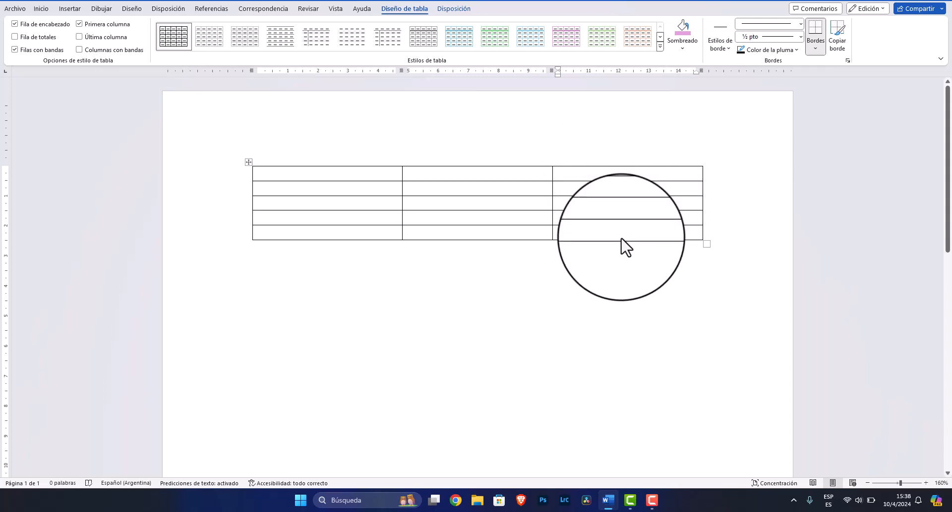
Choose a wavy border line style at ¾ pt for the border pen
{"action": "left_click", "coordinate": [800, 23]}
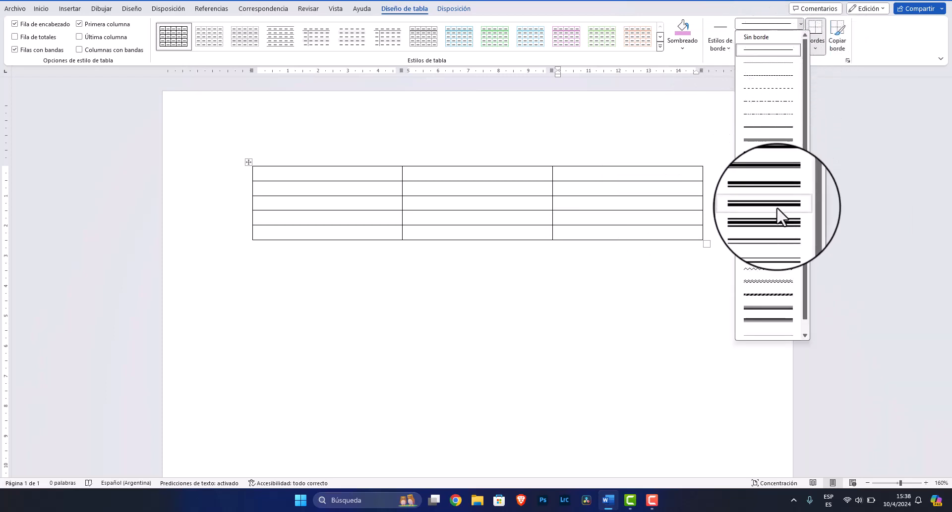
{"action": "left_click", "coordinate": [771, 282]}
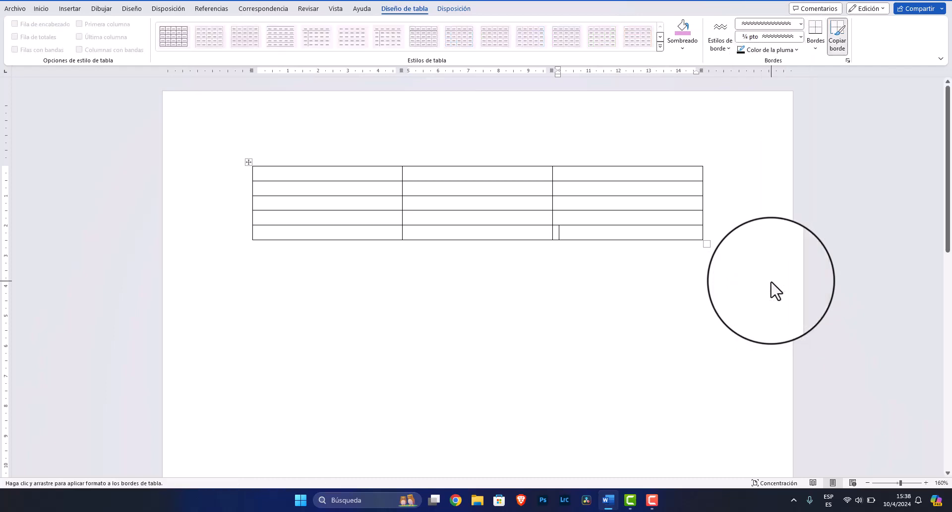
{"action": "left_click", "coordinate": [801, 36]}
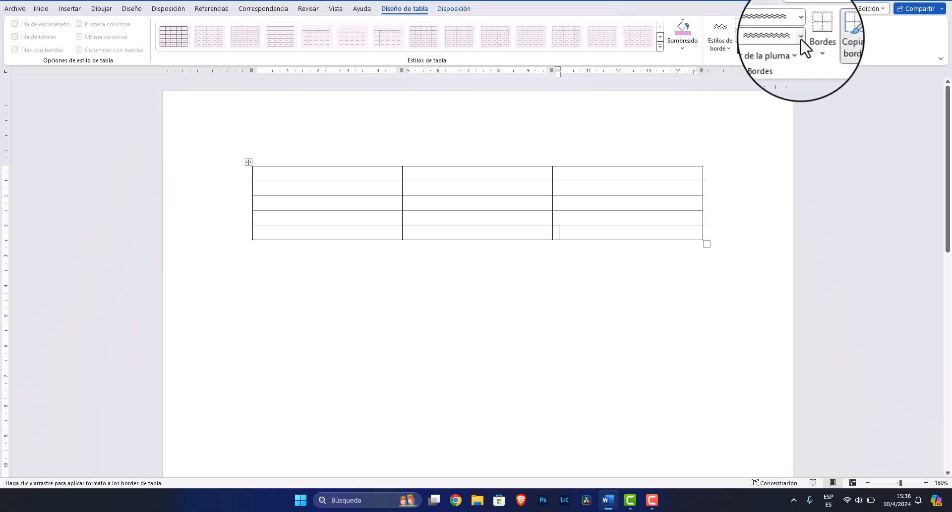
{"action": "left_click", "coordinate": [799, 28]}
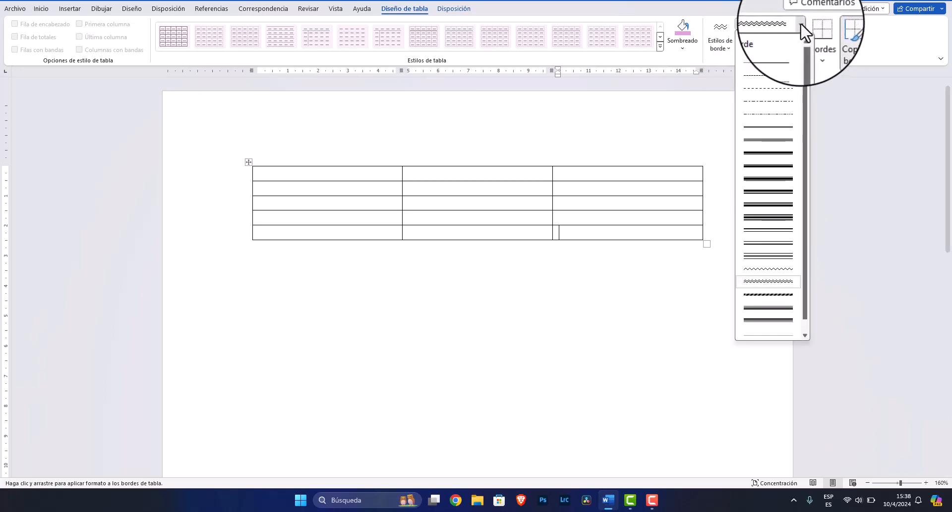
Set the border pen to a single line, 4½ pt, orange, and paint the top-left cell's top border
{"action": "left_click", "coordinate": [779, 49]}
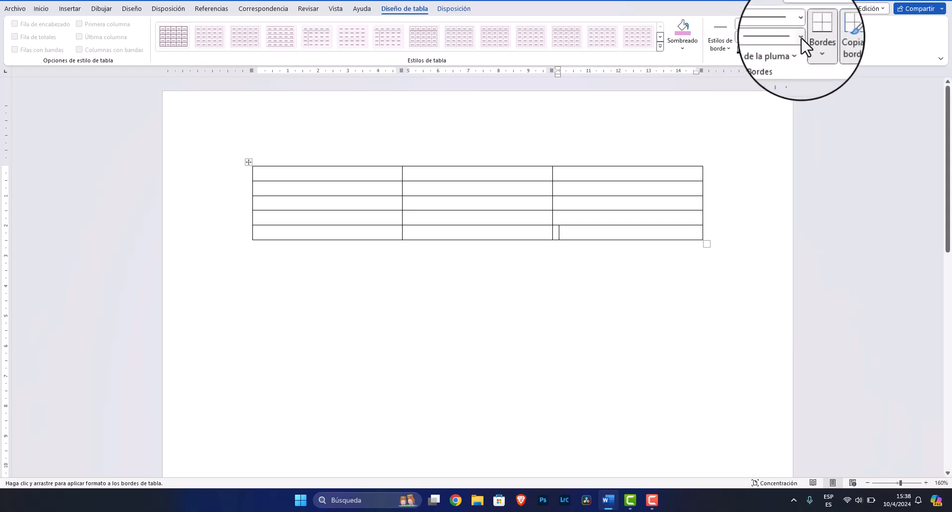
{"action": "left_click", "coordinate": [799, 36]}
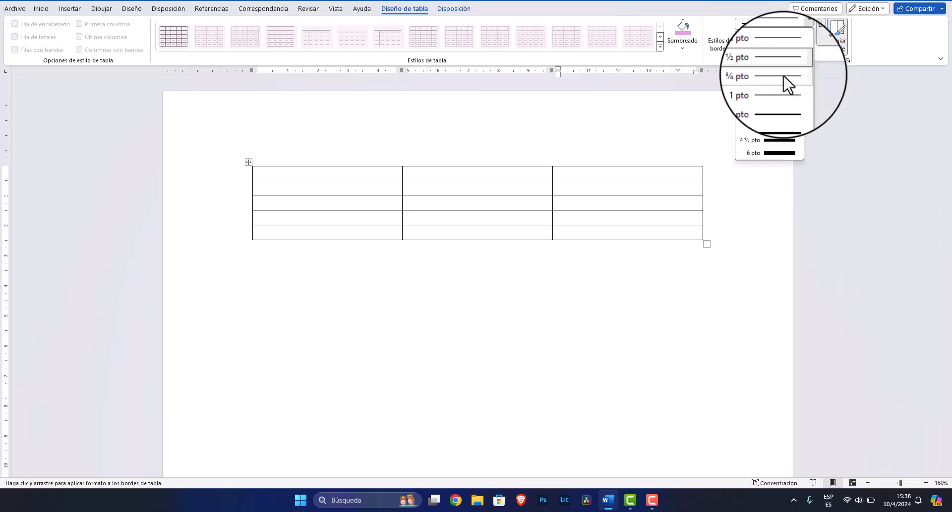
{"action": "left_click", "coordinate": [777, 140]}
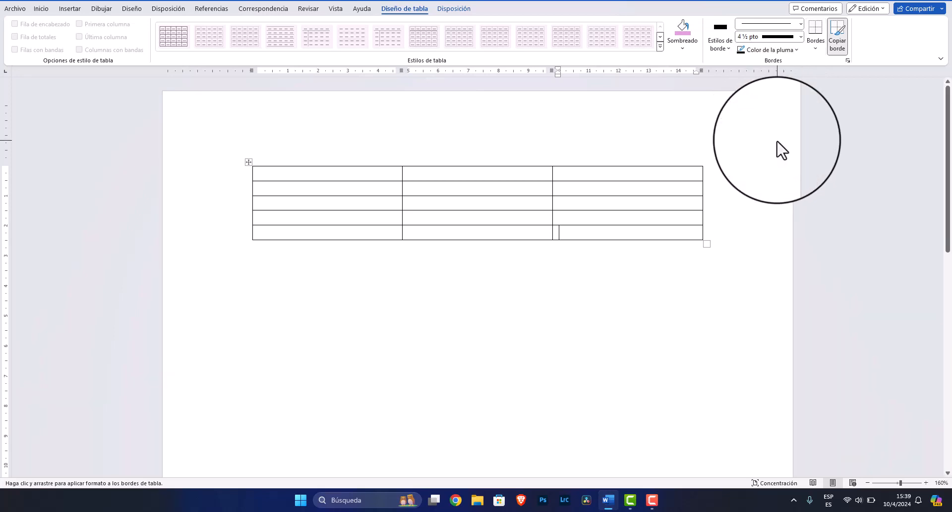
{"action": "left_click", "coordinate": [796, 51]}
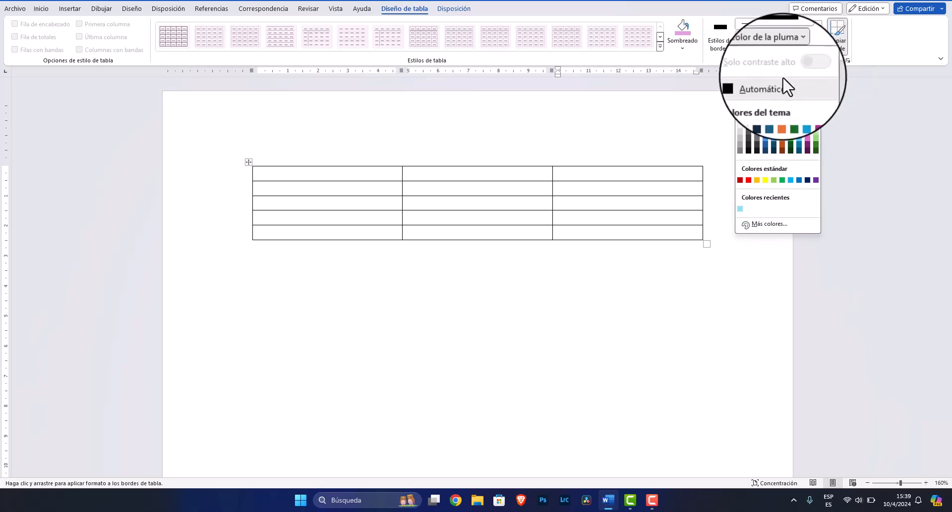
{"action": "left_click", "coordinate": [781, 144]}
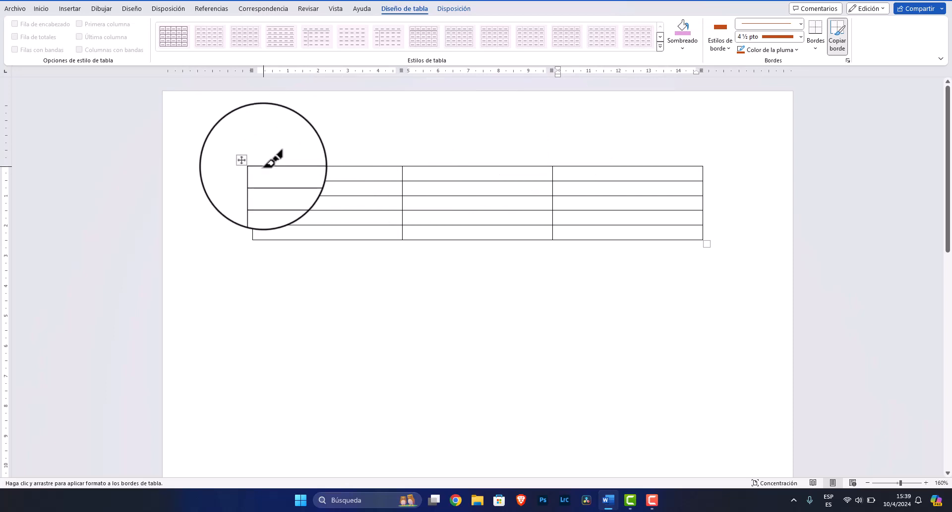
{"action": "left_click_drag", "start_coordinate": [263, 167], "coordinate": [279, 166]}
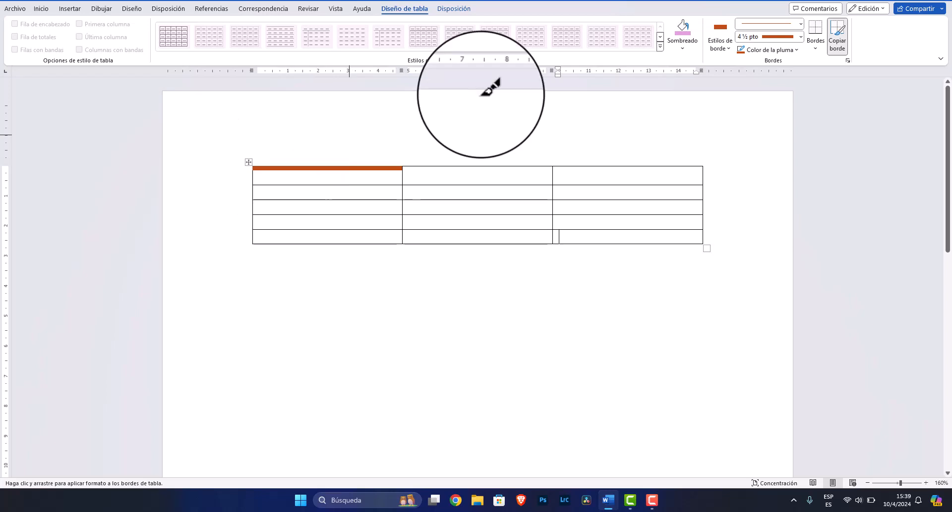
Switch the pen to a heavier line style at 6 pt and paint the table's left border
{"action": "left_click", "coordinate": [801, 24]}
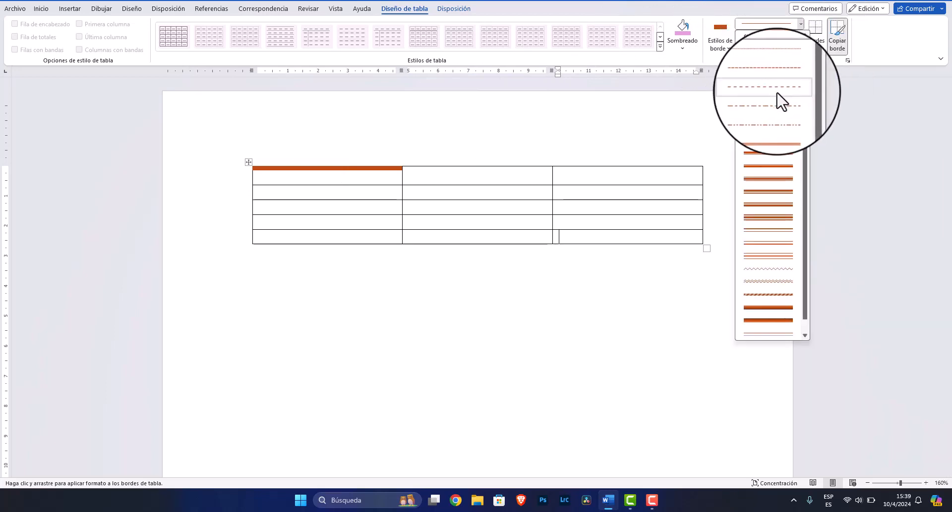
{"action": "left_click", "coordinate": [764, 158]}
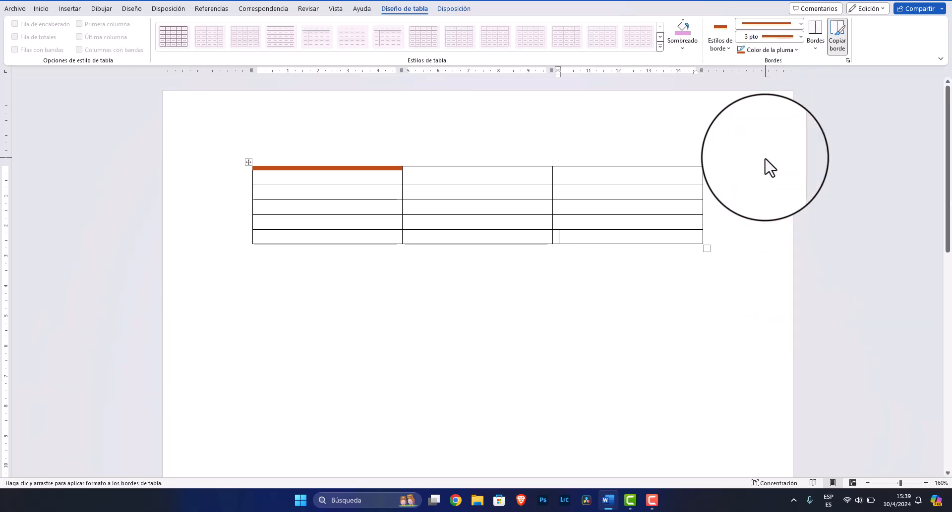
{"action": "left_click", "coordinate": [801, 37]}
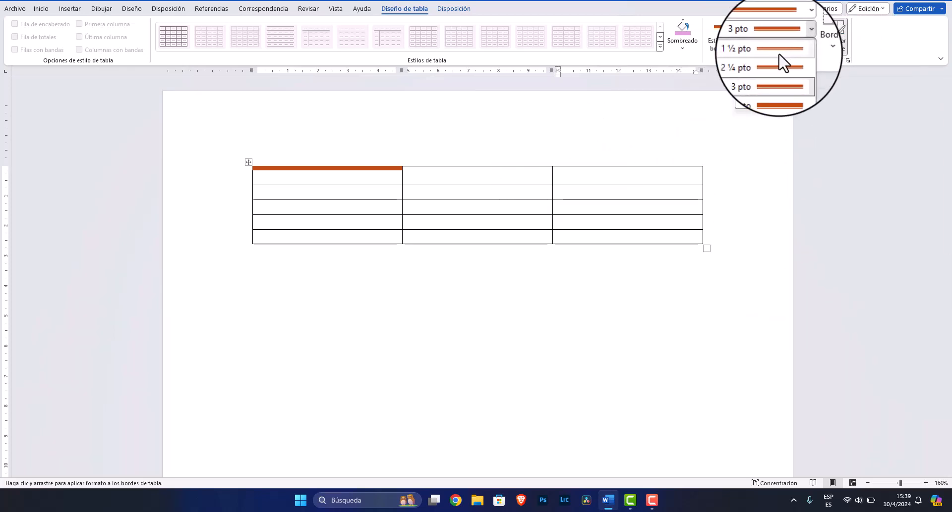
{"action": "left_click", "coordinate": [775, 102]}
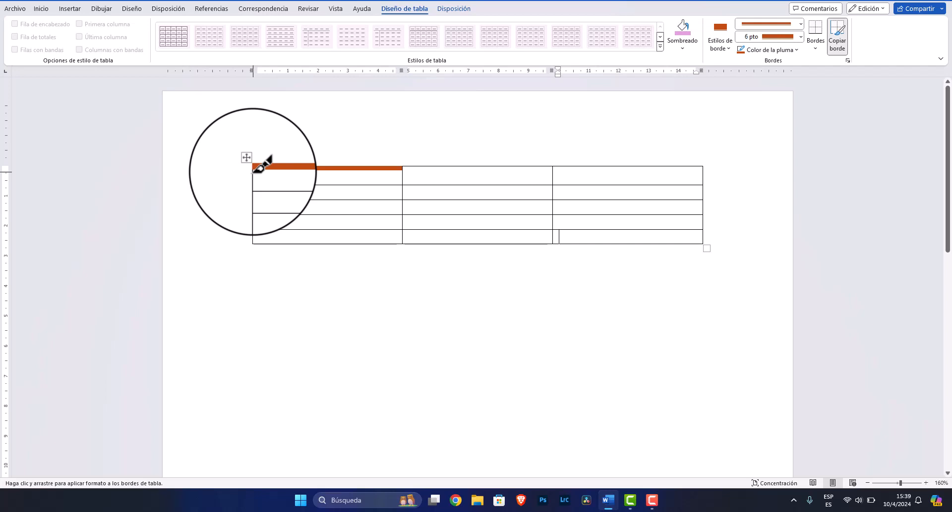
{"action": "mouse_move", "coordinate": [253, 172]}
{"action": "left_mouse_down"}
{"action": "mouse_move", "coordinate": [250, 240]}
{"action": "mouse_move", "coordinate": [253, 183]}
{"action": "left_mouse_up"}
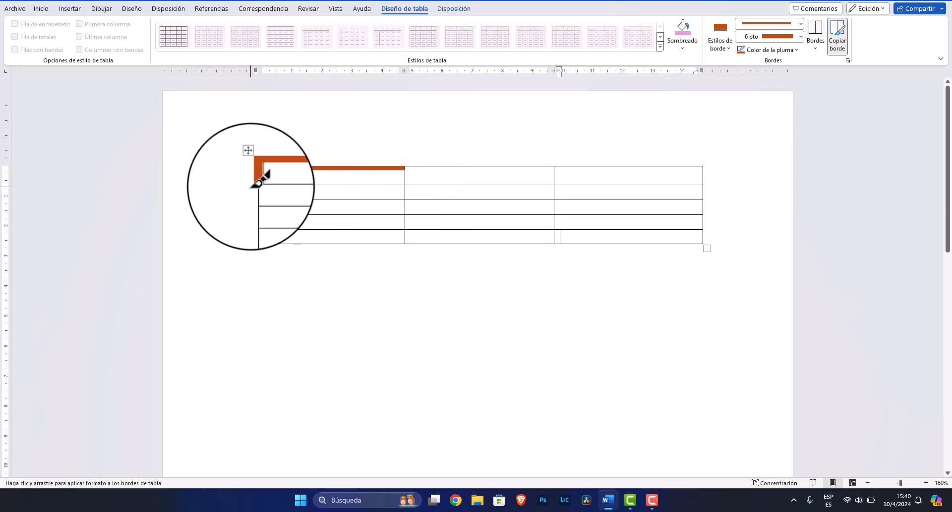
{"action": "left_click_drag", "start_coordinate": [256, 183], "coordinate": [257, 235]}
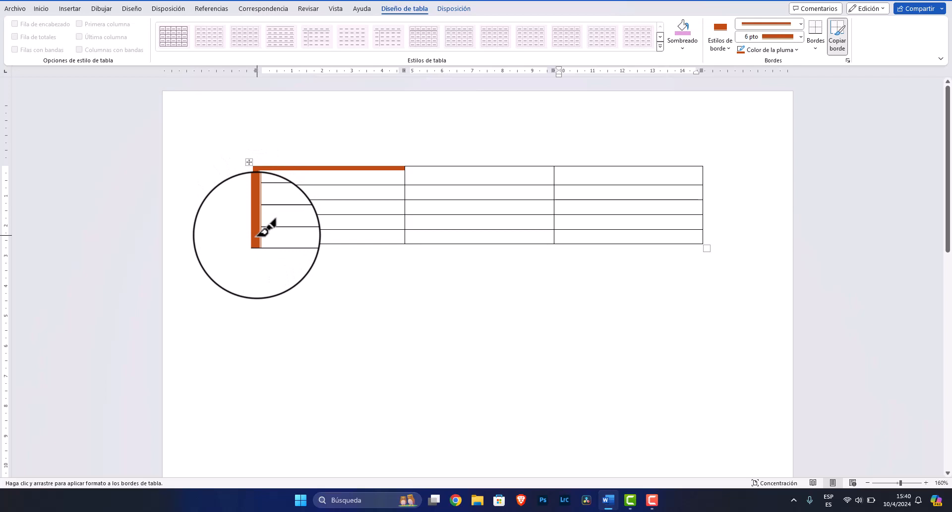
Change the pen color to light green and paint borders under the first cell and along the middle column
{"action": "left_click", "coordinate": [796, 49]}
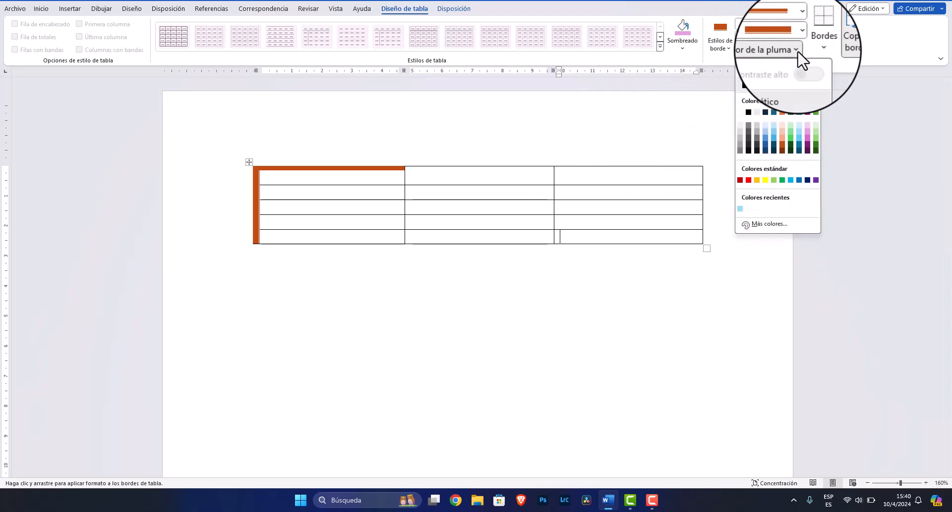
{"action": "left_click", "coordinate": [815, 137]}
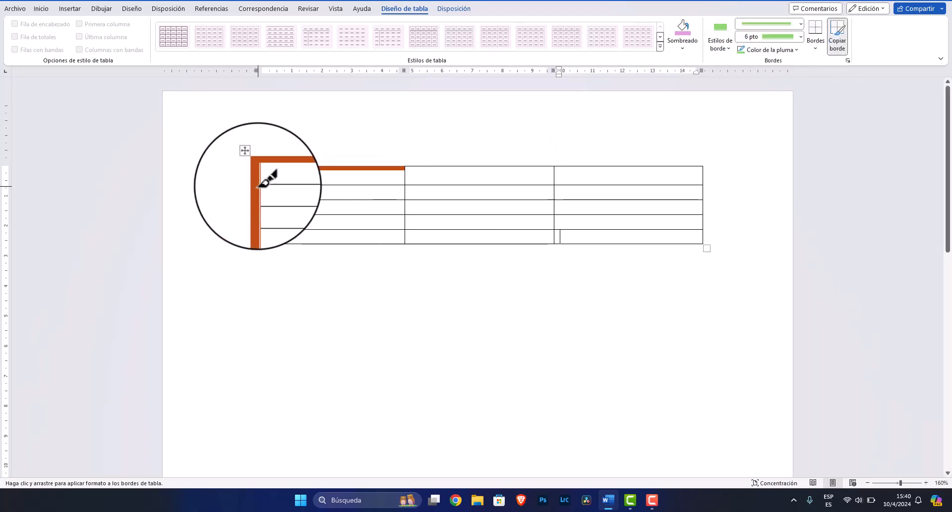
{"action": "left_click", "coordinate": [312, 186]}
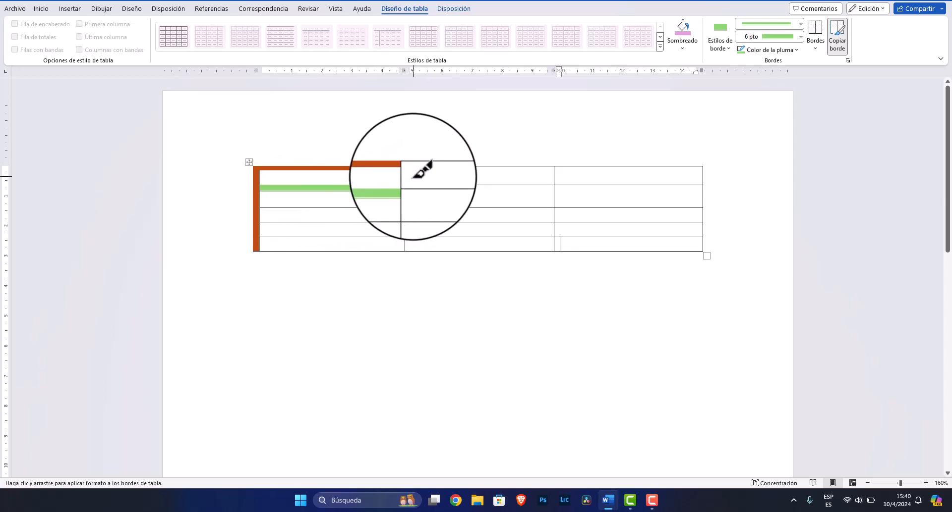
{"action": "mouse_move", "coordinate": [405, 168]}
{"action": "left_mouse_down"}
{"action": "mouse_move", "coordinate": [406, 237]}
{"action": "mouse_move", "coordinate": [574, 241]}
{"action": "left_mouse_up"}
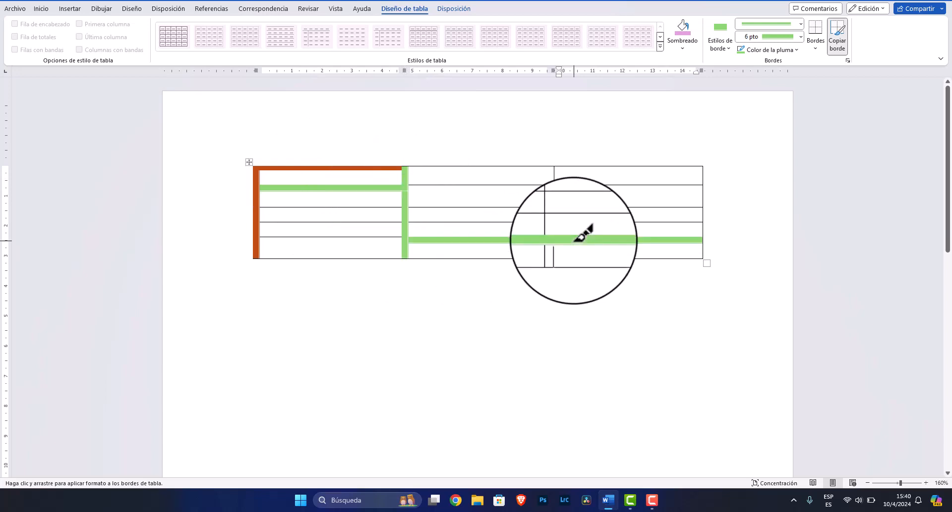
Remove all borders from the bottom-right cell
{"action": "left_click", "coordinate": [815, 48]}
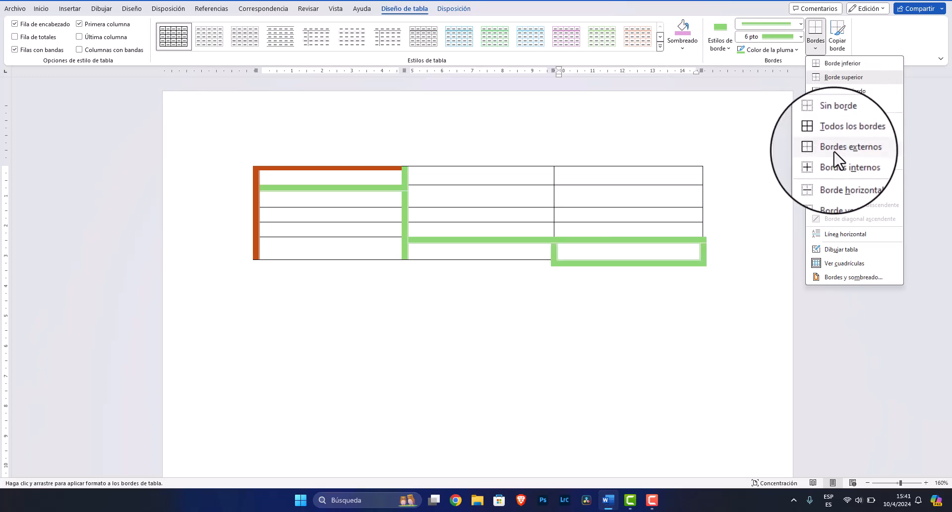
{"action": "left_click", "coordinate": [838, 120]}
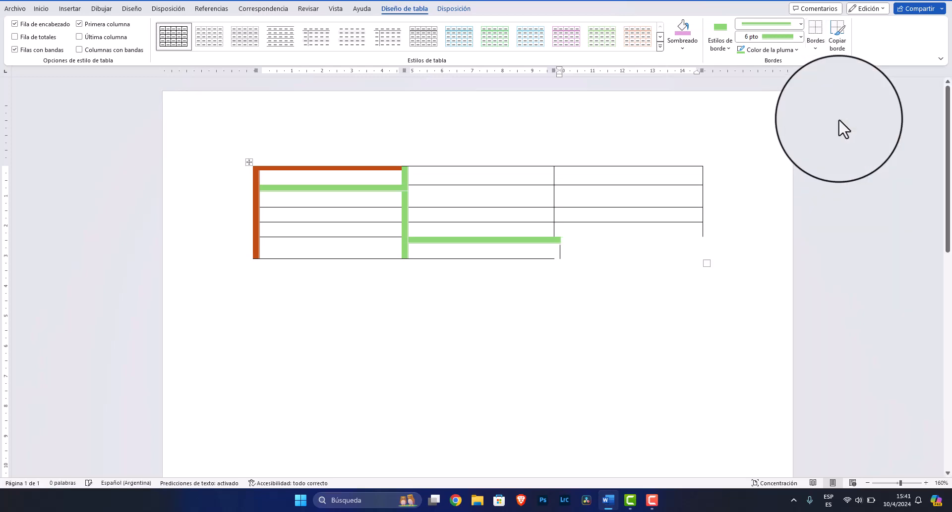
Type placeholder text into the bottom-right cell and the cell above it
{"action": "left_click", "coordinate": [604, 253]}
{"action": "type", "text": "asdgasñlgjsaldgjlas"}
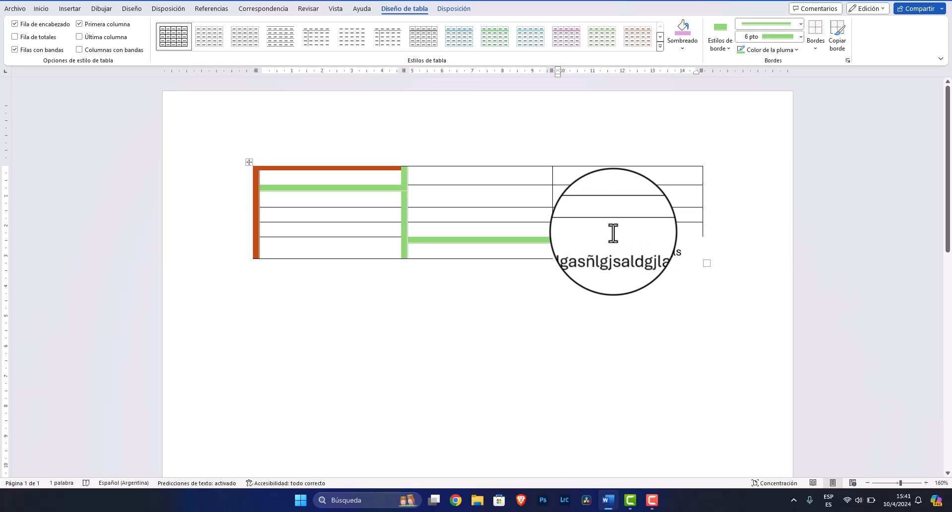
{"action": "left_click", "coordinate": [612, 233]}
{"action": "type", "text": "dghaslgñhlasdglsg"}
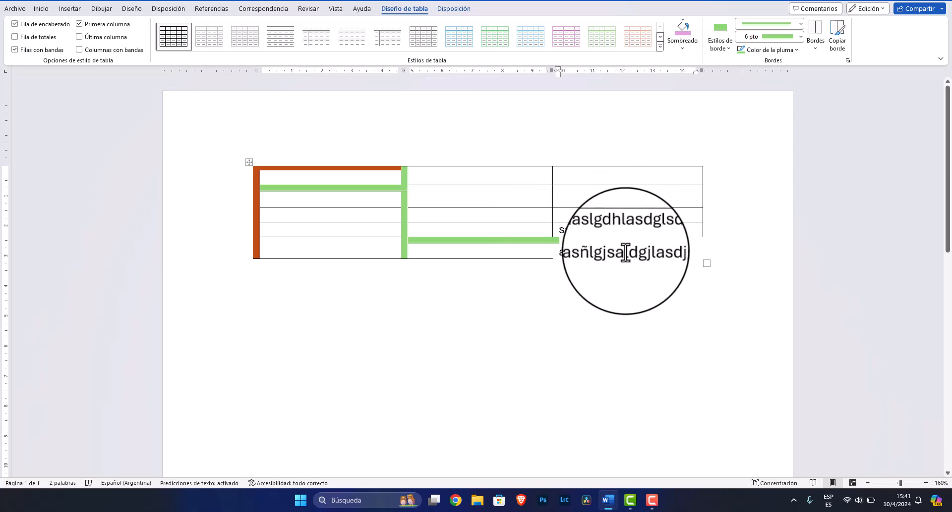
Apply all borders with the green pen to the cell containing the upper placeholder text
{"action": "left_click", "coordinate": [814, 47]}
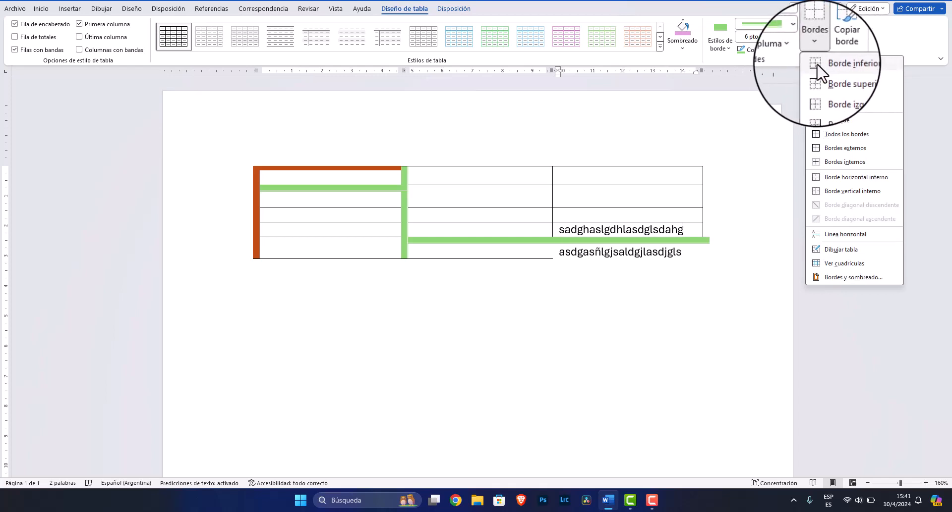
{"action": "left_click", "coordinate": [639, 229]}
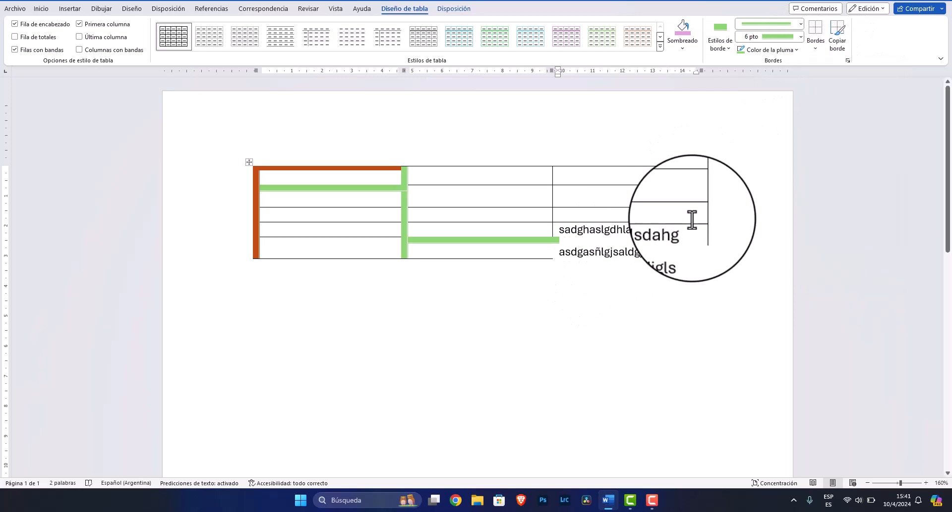
{"action": "left_click", "coordinate": [815, 48]}
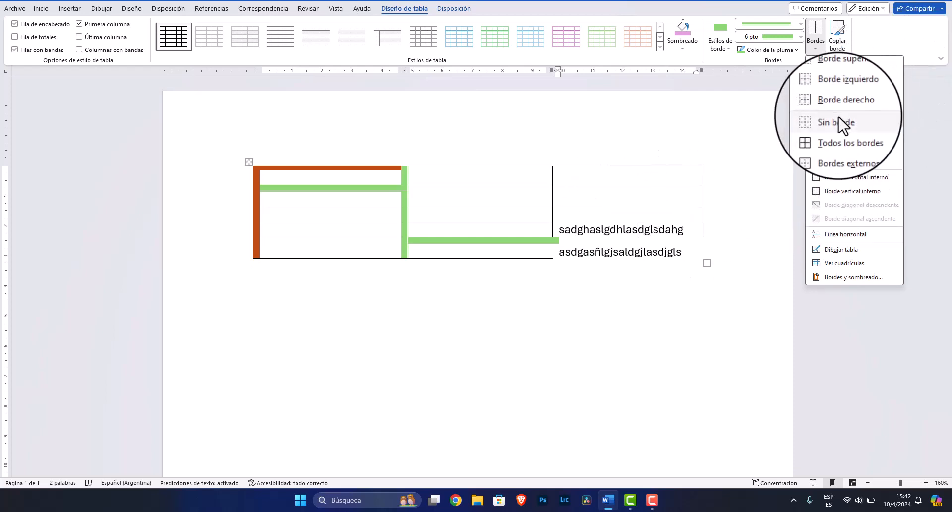
{"action": "left_click", "coordinate": [833, 134]}
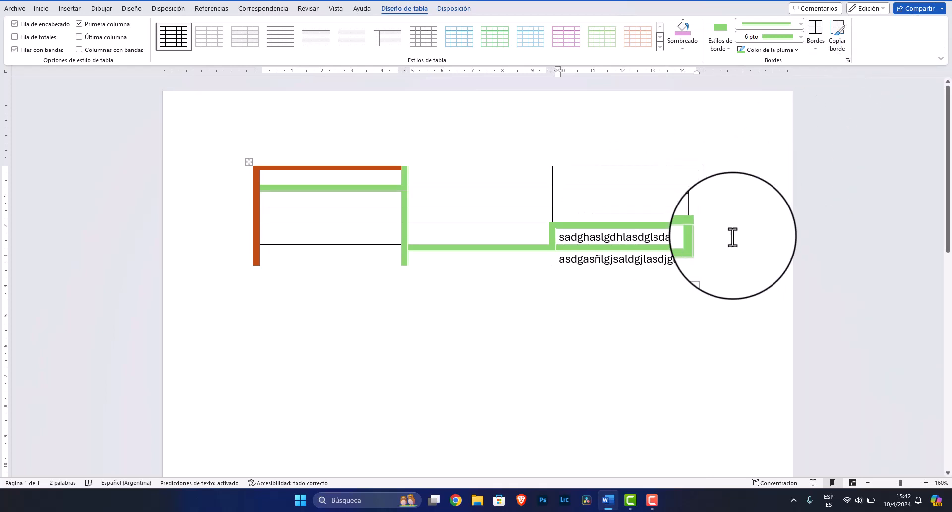
In Borders and Shading, apply a Grid setting with a heavy orange line style at 3 pt to the whole table
{"action": "left_click", "coordinate": [815, 48]}
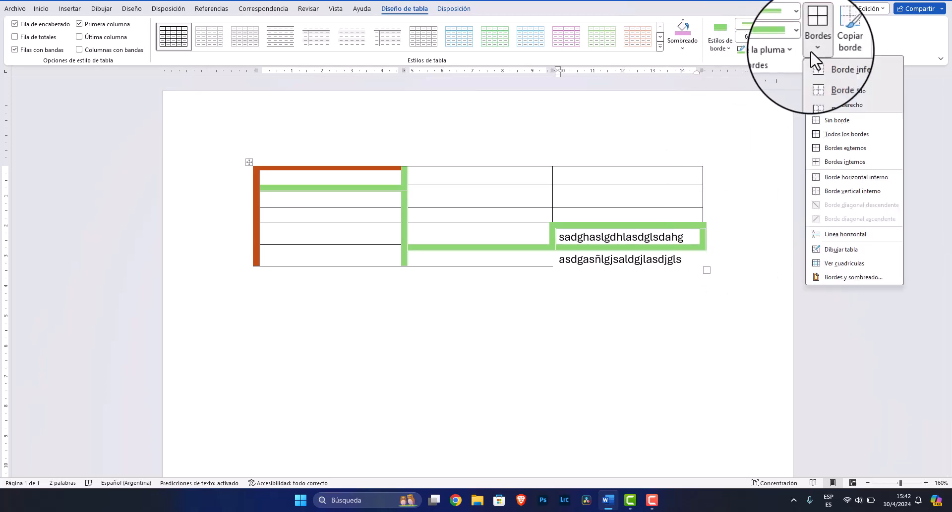
{"action": "left_click", "coordinate": [838, 277]}
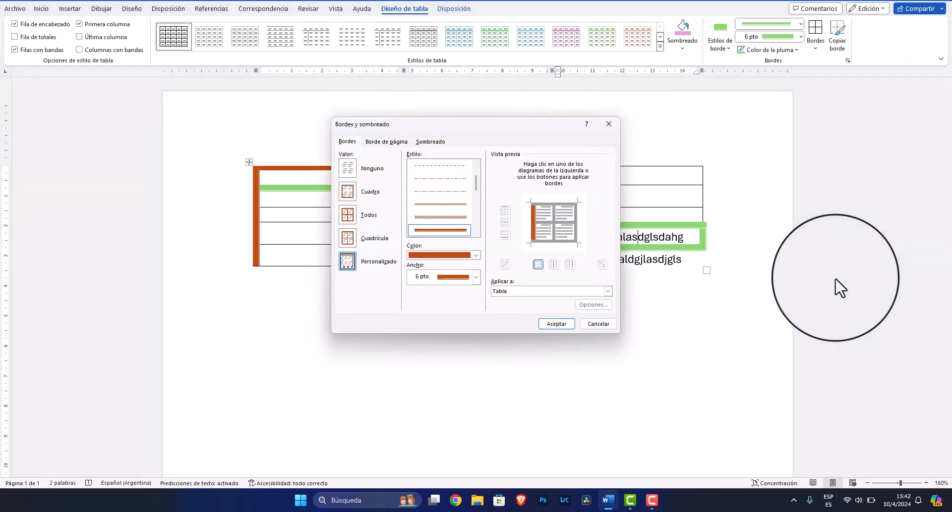
{"action": "left_click", "coordinate": [347, 238]}
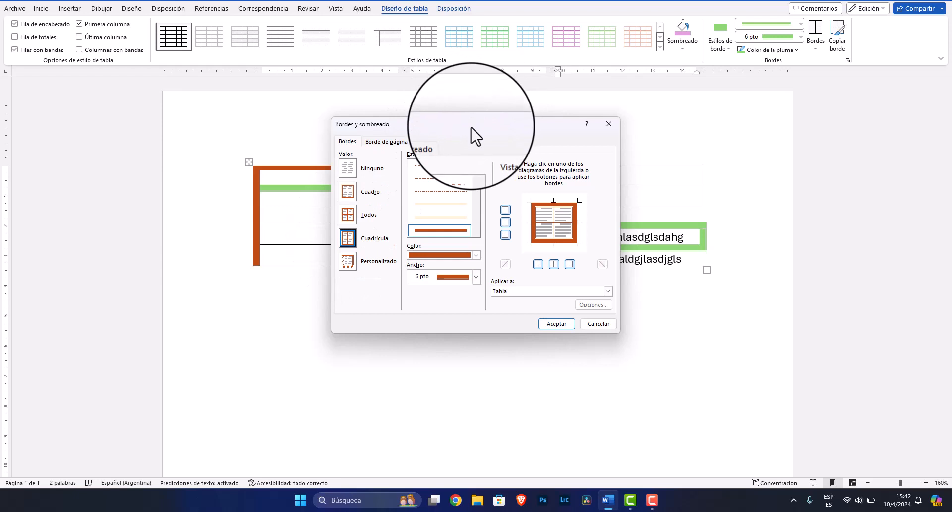
{"action": "left_click_drag", "start_coordinate": [471, 128], "coordinate": [261, 137]}
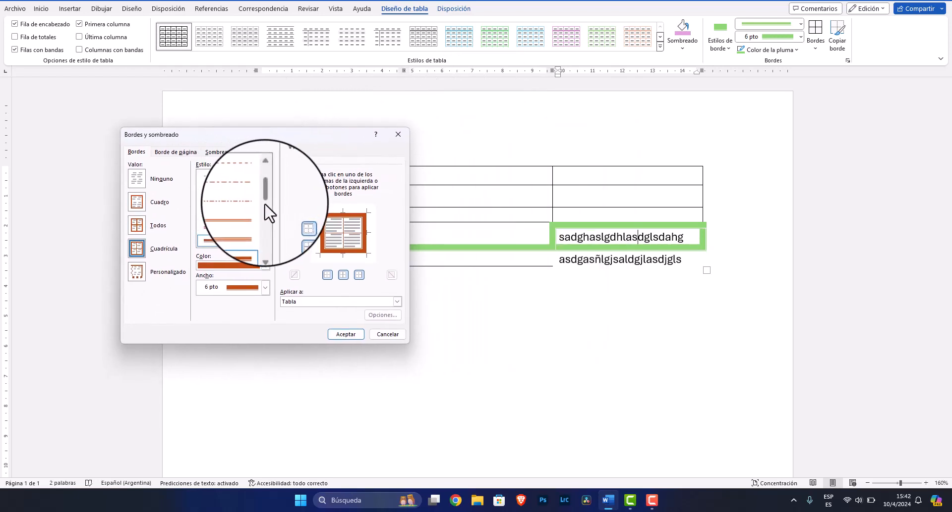
{"action": "left_click_drag", "start_coordinate": [267, 198], "coordinate": [264, 246]}
{"action": "left_click", "coordinate": [233, 219]}
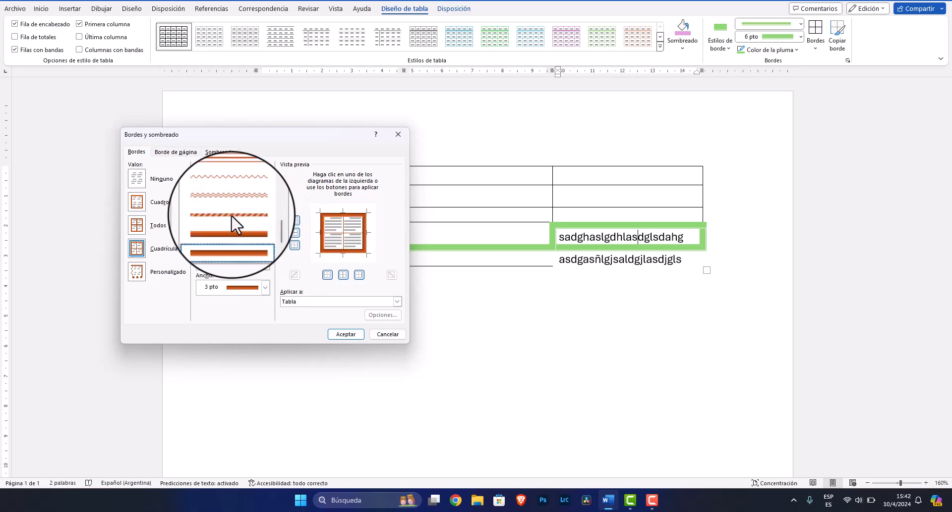
{"action": "left_click", "coordinate": [265, 265]}
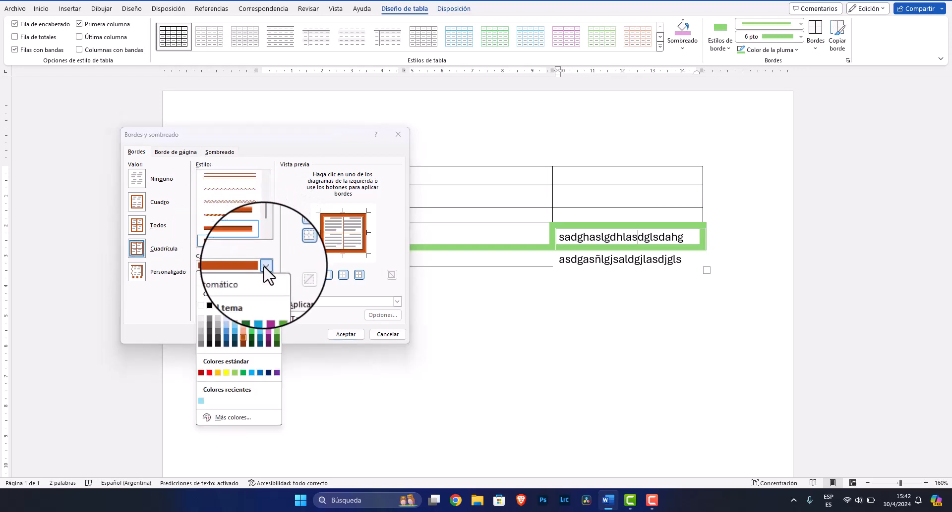
{"action": "left_click", "coordinate": [265, 265]}
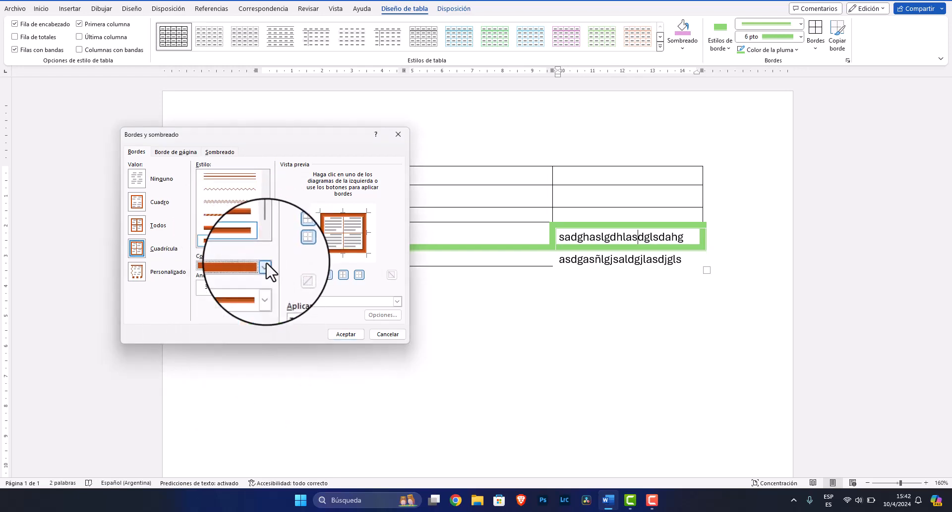
{"action": "left_click", "coordinate": [267, 288]}
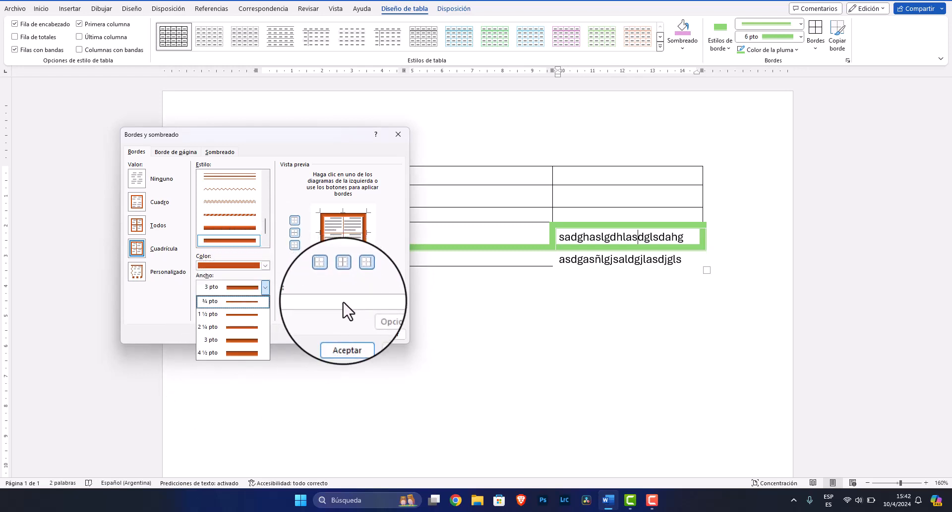
{"action": "left_click", "coordinate": [392, 302]}
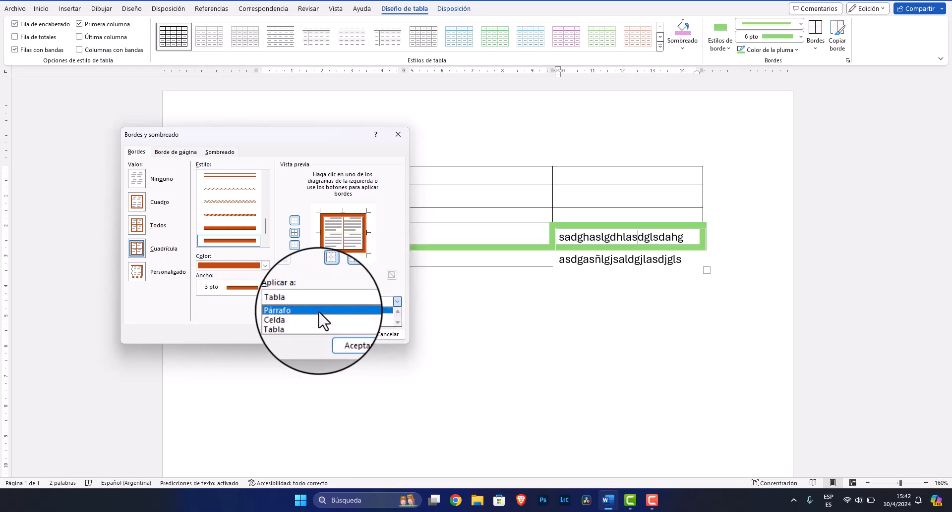
{"action": "left_click", "coordinate": [305, 320]}
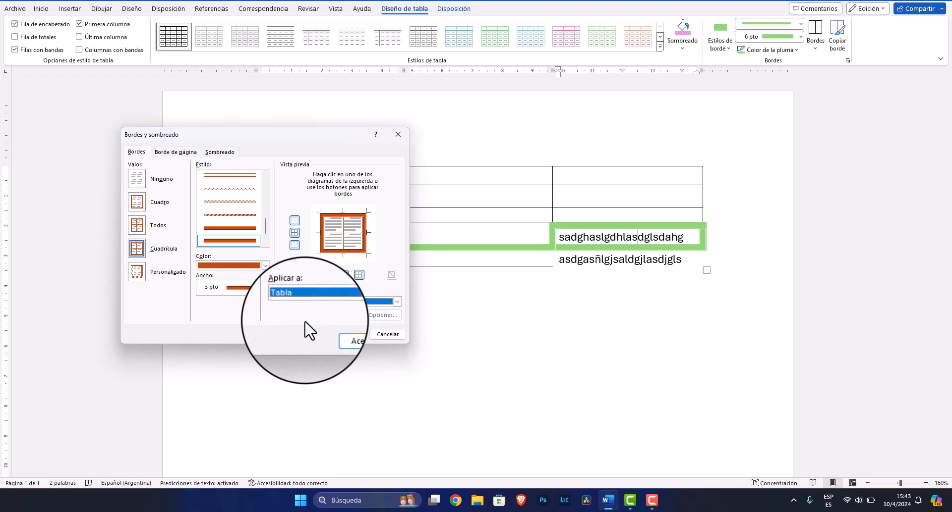
{"action": "left_click", "coordinate": [349, 335]}
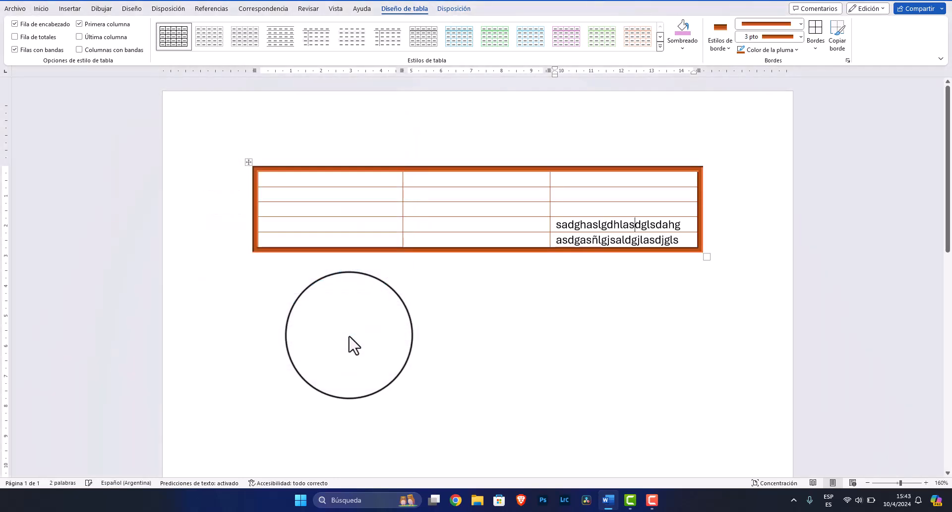